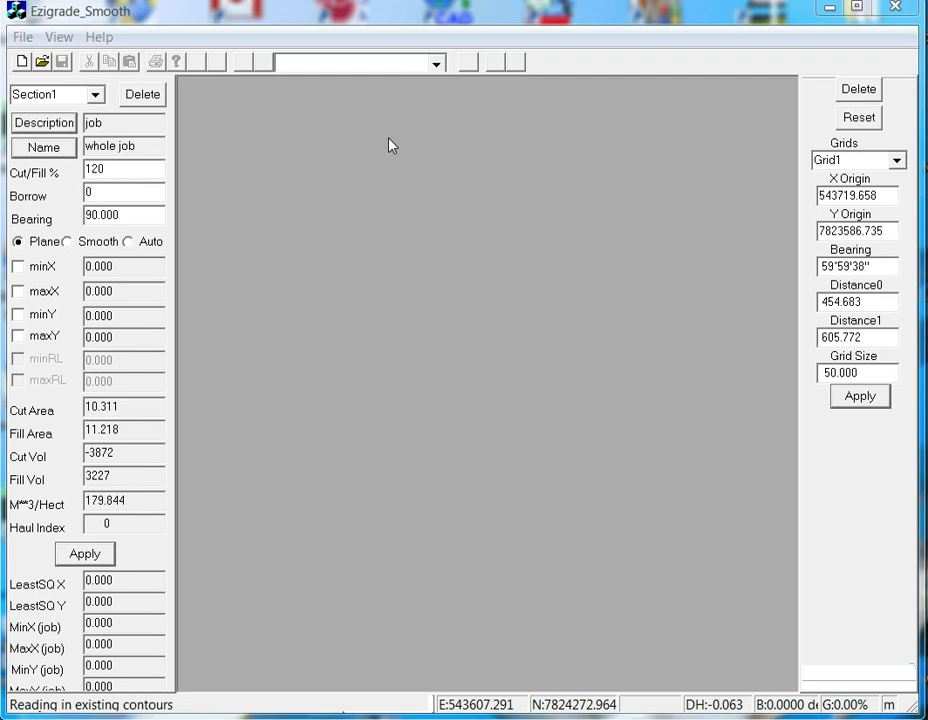
Open the recent example1.cdsdat job and maximize its drawing window
{"action": "left_click", "coordinate": [21, 37]}
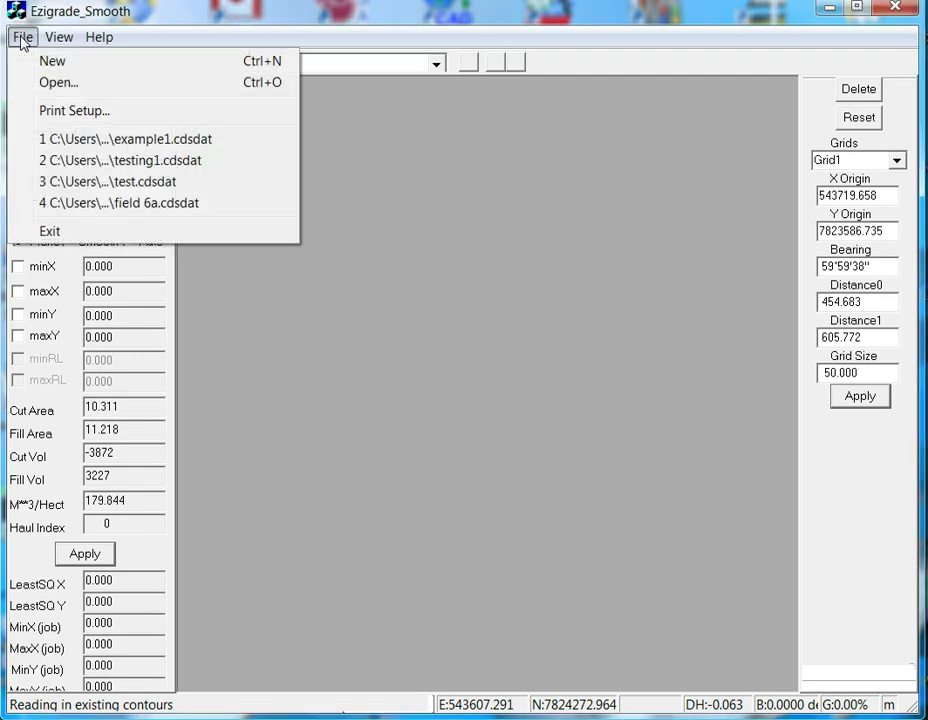
{"action": "left_click", "coordinate": [123, 140]}
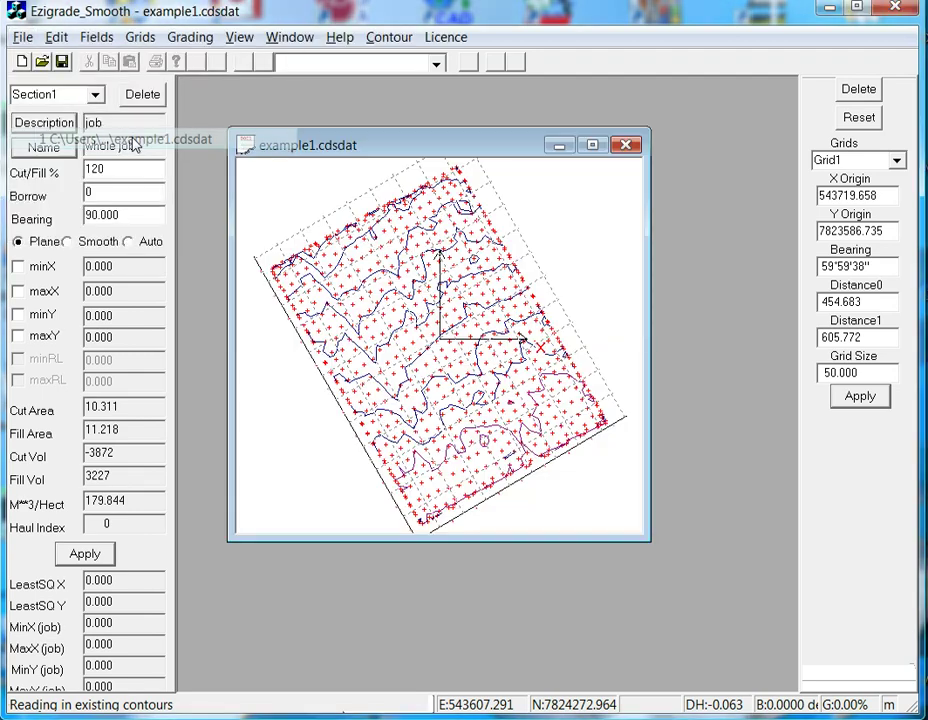
{"action": "left_click", "coordinate": [592, 145]}
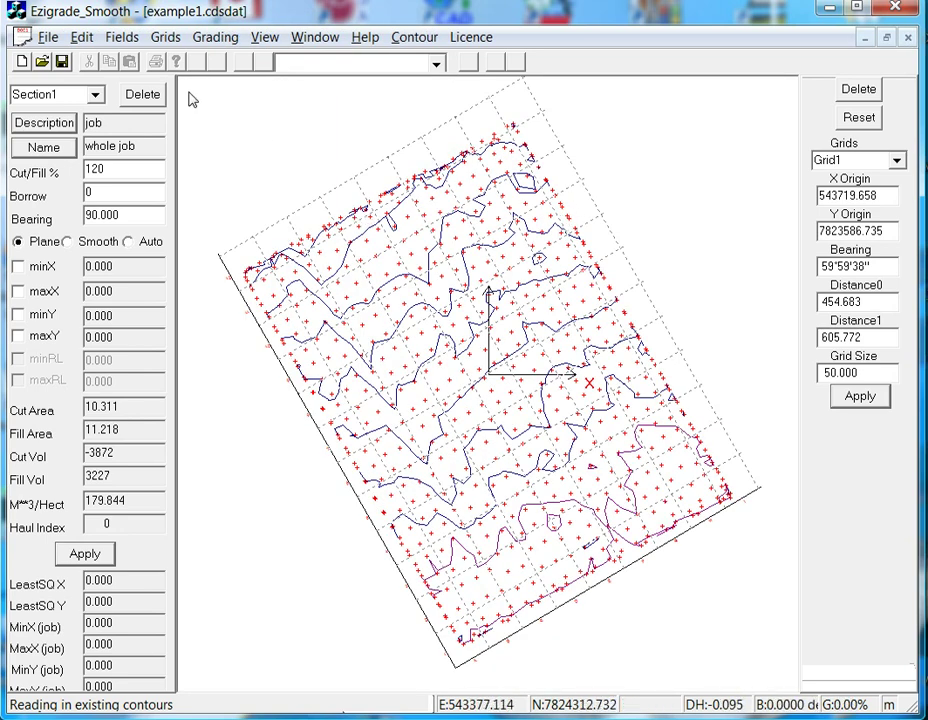
Save the job as a separate copy named example2.cdsdat
{"action": "left_click", "coordinate": [46, 40]}
{"action": "left_click", "coordinate": [90, 146]}
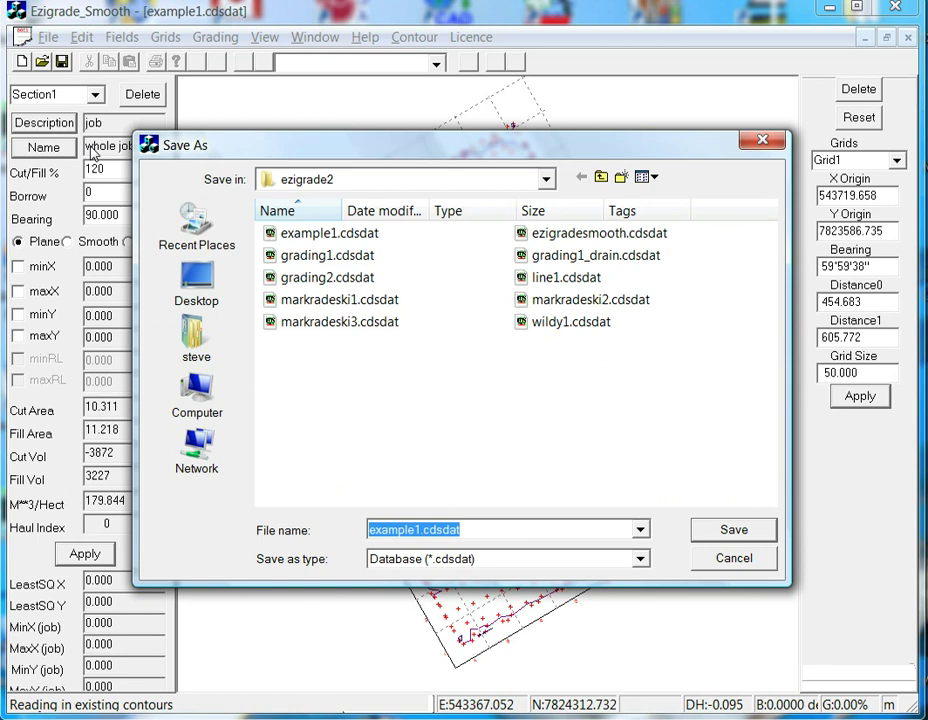
{"action": "type", "text": "exampl"}
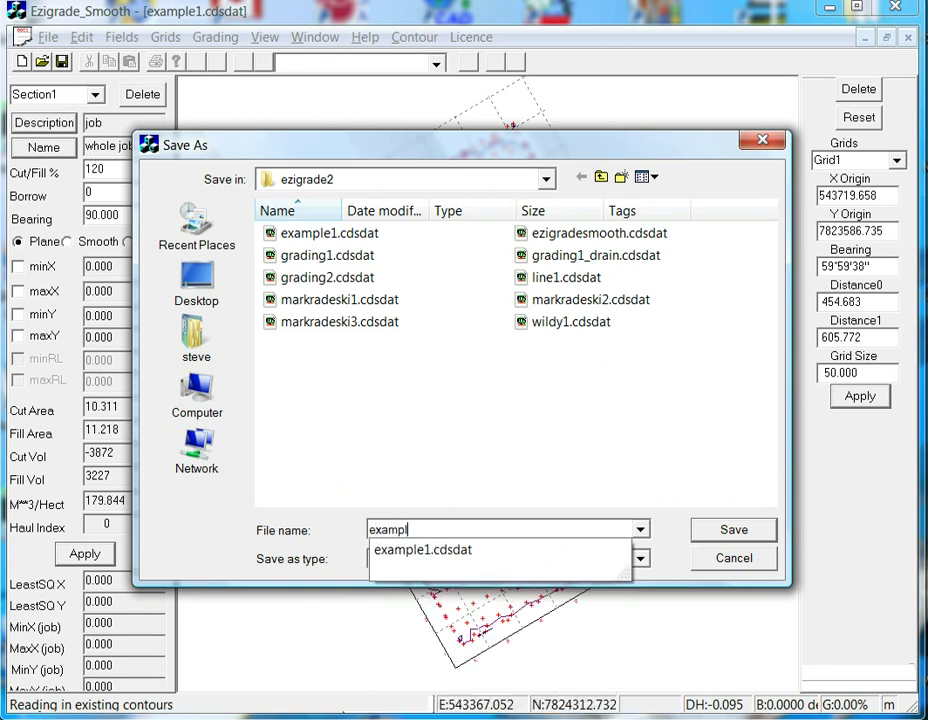
{"action": "type", "text": "e2"}
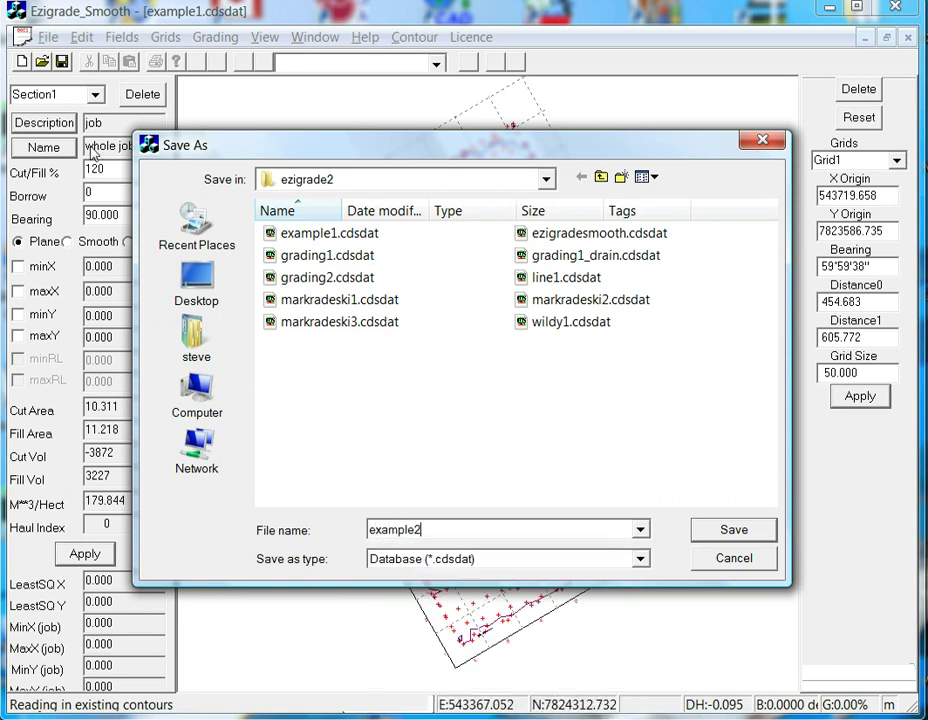
{"action": "key", "text": "Return"}
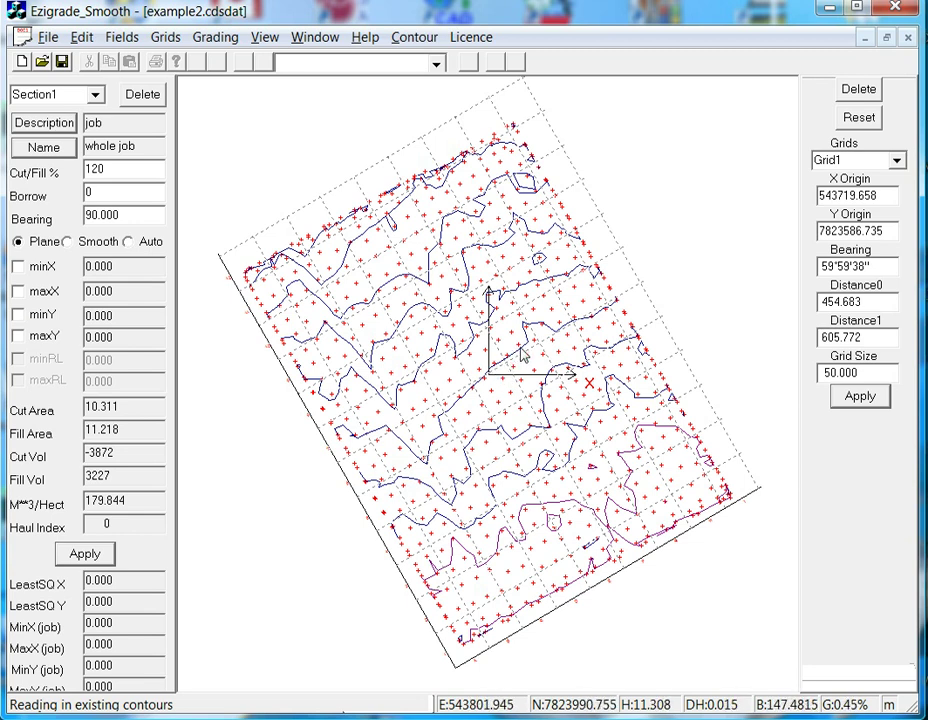
Set the bearing to 60 and switch the grading mode from plane to smooth
{"action": "left_click", "coordinate": [114, 214]}
{"action": "double_click", "coordinate": [114, 214]}
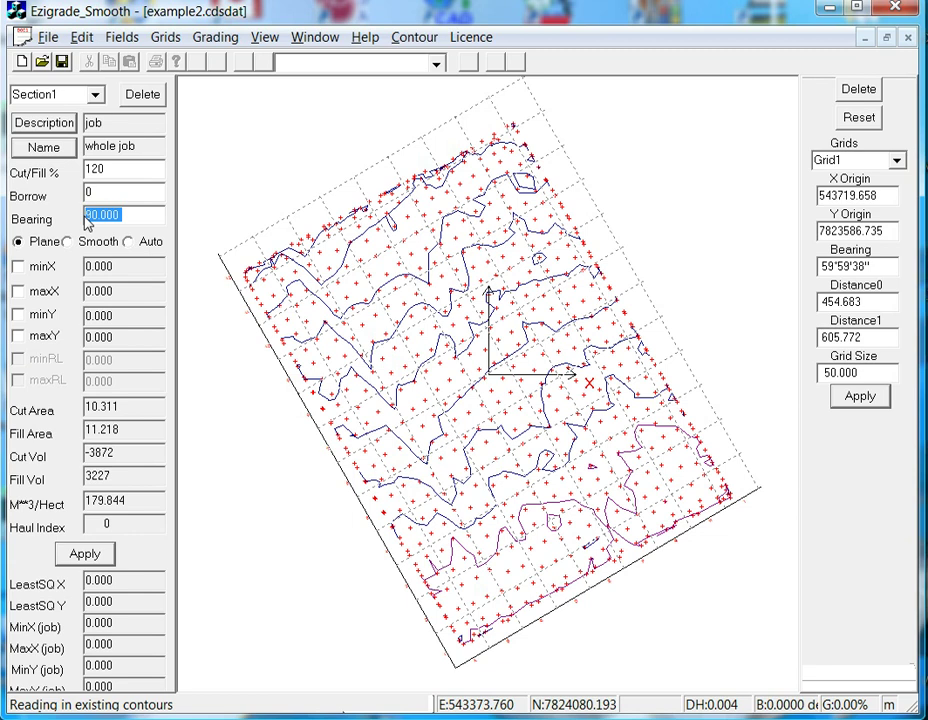
{"action": "type", "text": "60"}
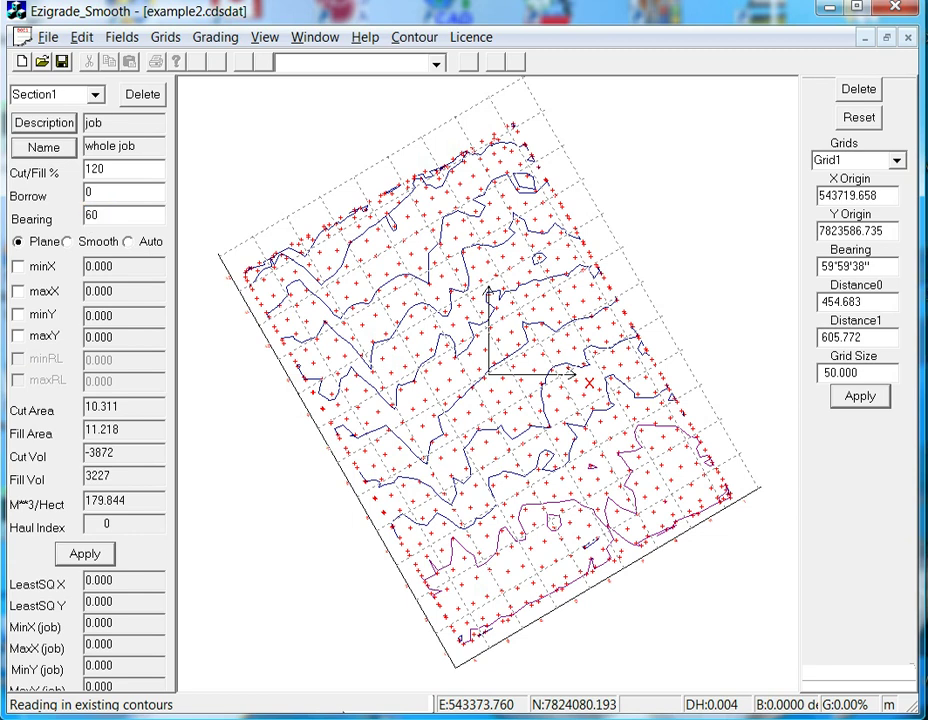
{"action": "key", "text": "Return"}
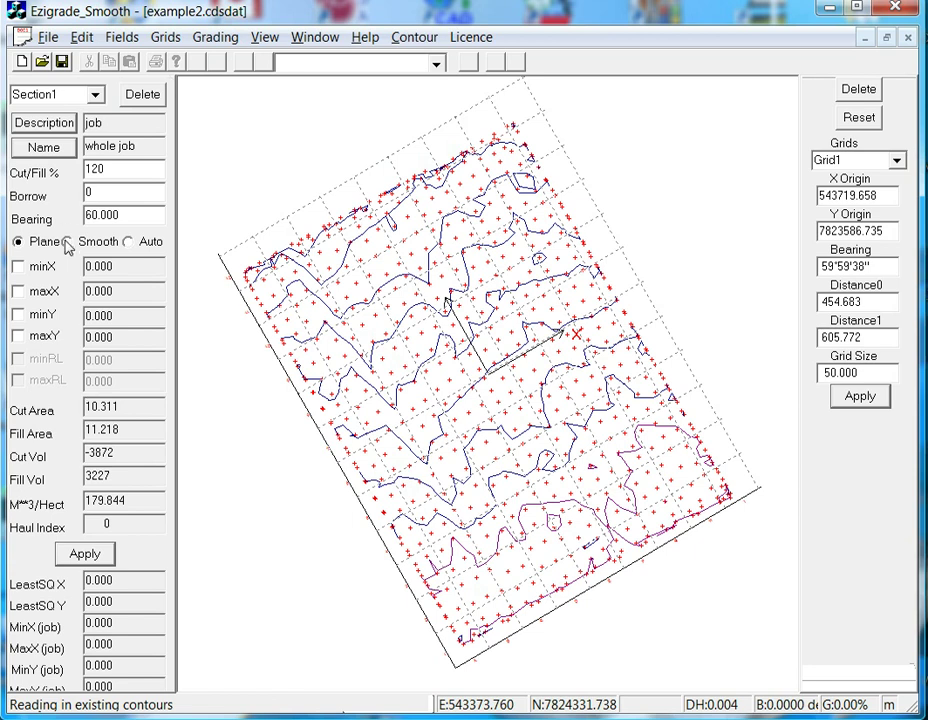
{"action": "left_click", "coordinate": [63, 242]}
{"action": "left_click", "coordinate": [69, 243]}
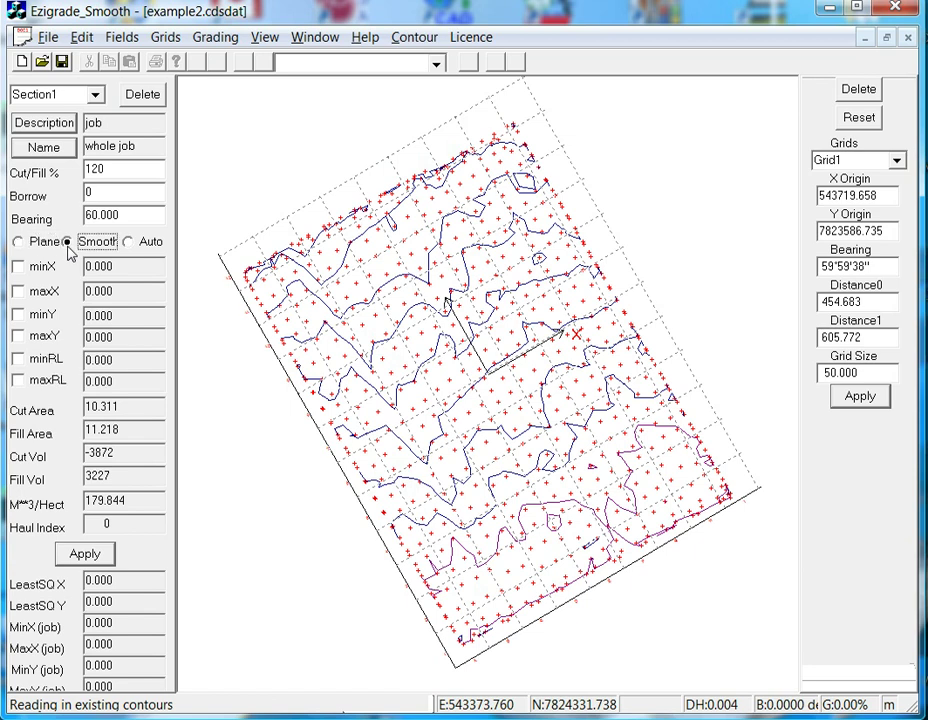
Enable the Y slope limits with minY 0.08 and maxY .5
{"action": "left_click", "coordinate": [18, 316]}
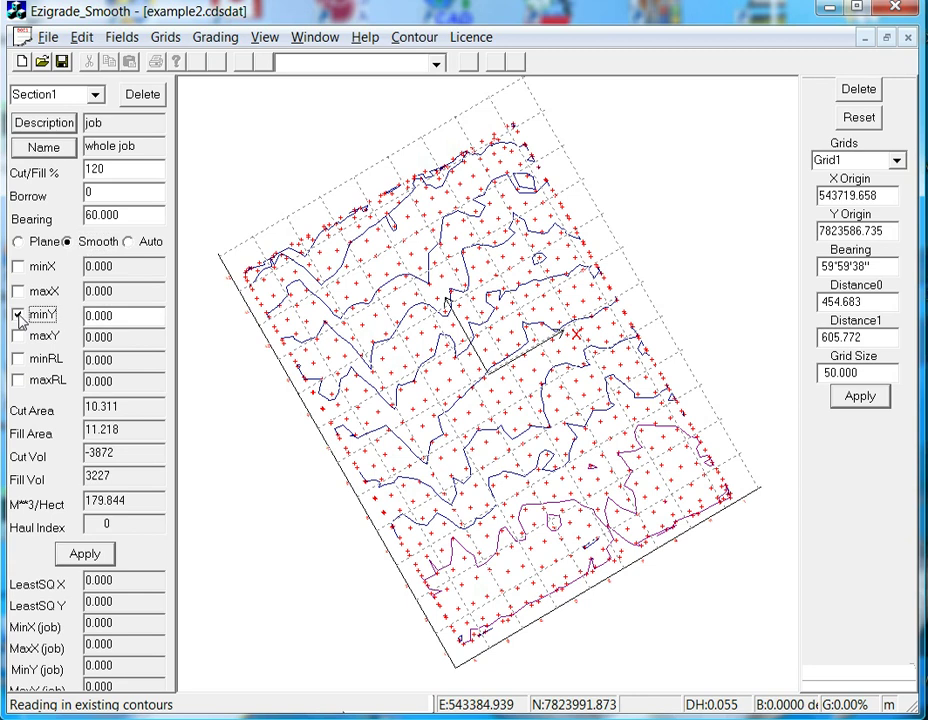
{"action": "double_click", "coordinate": [110, 316]}
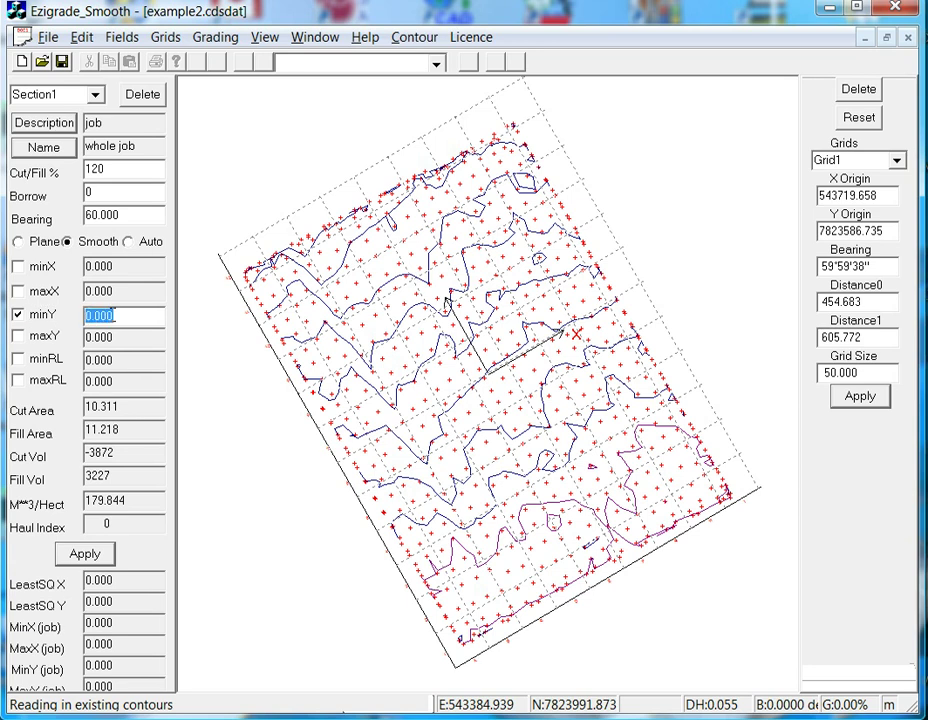
{"action": "type", "text": "0.08"}
{"action": "left_click", "coordinate": [18, 337]}
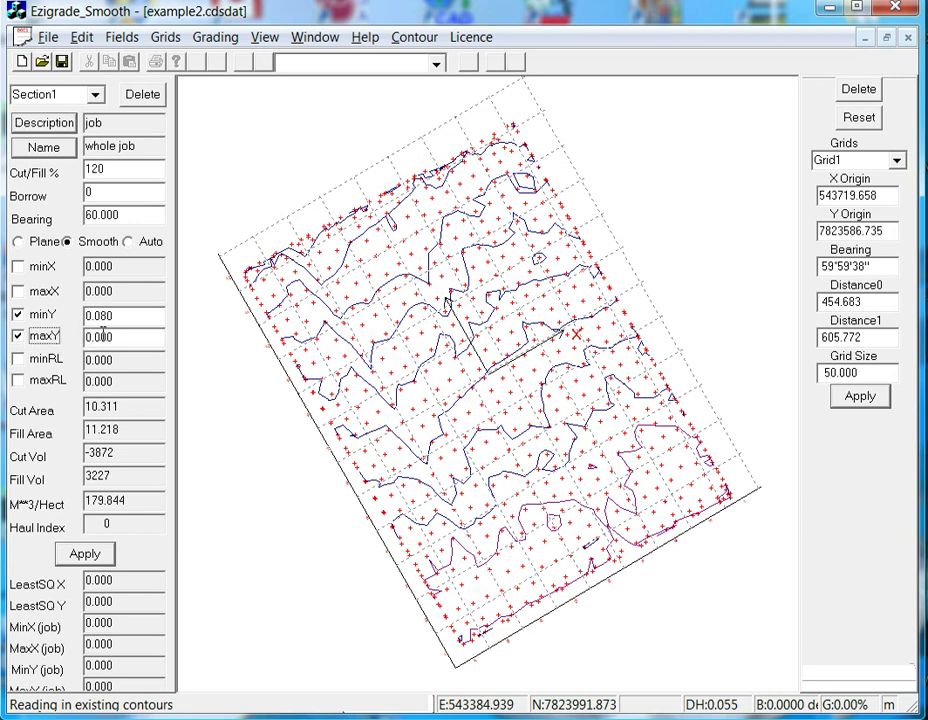
{"action": "left_click_drag", "start_coordinate": [86, 337], "coordinate": [120, 340]}
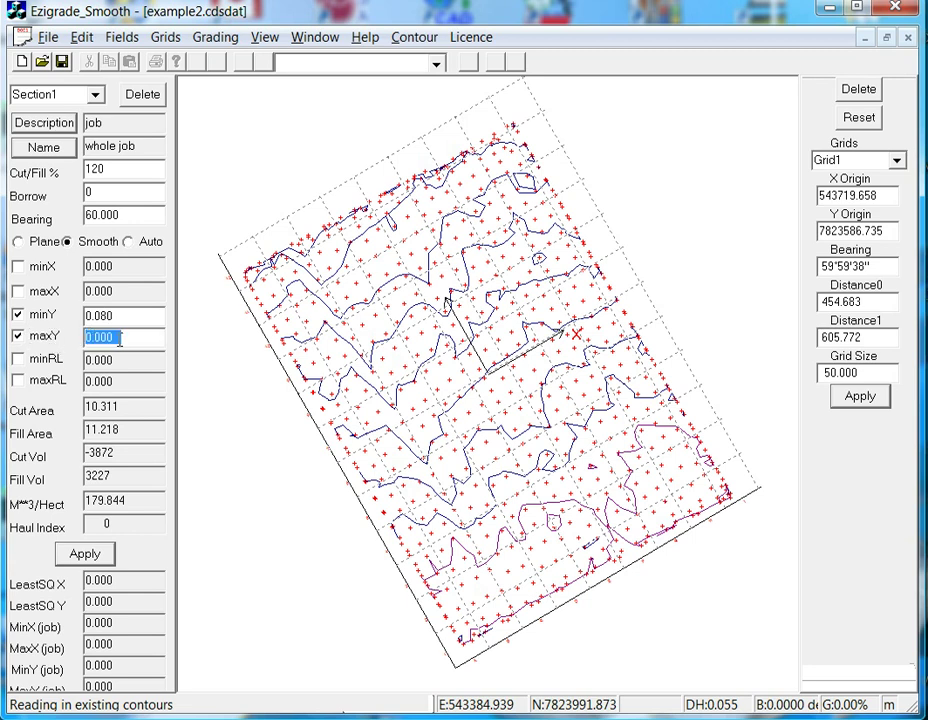
{"action": "type", "text": ".5"}
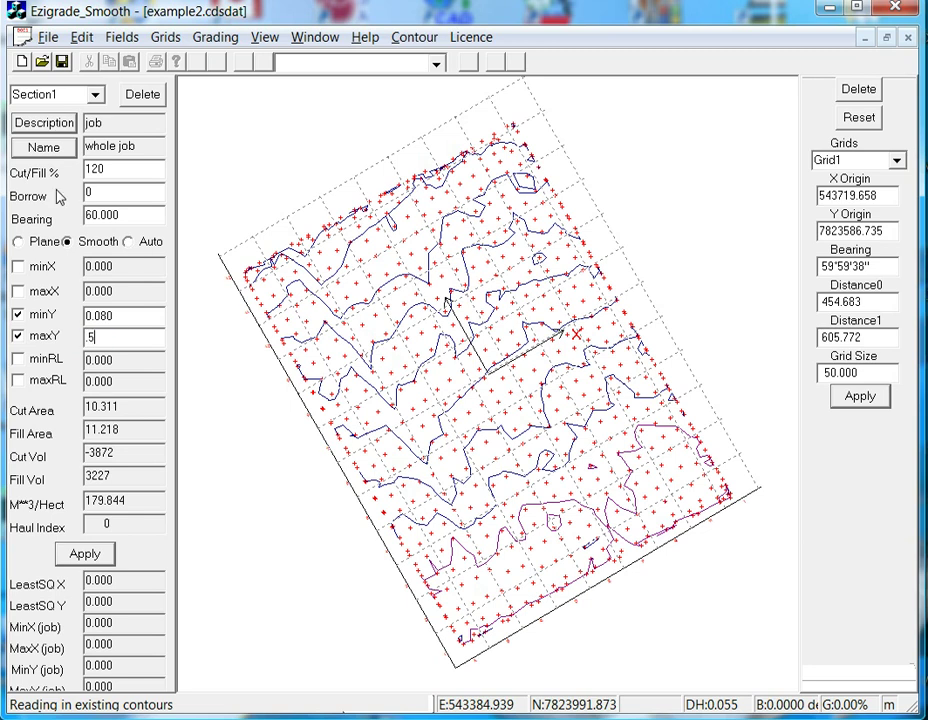
Run smooth grading with Grid Size 10, Smoothing 35 and Sampling 50
{"action": "left_click", "coordinate": [214, 41]}
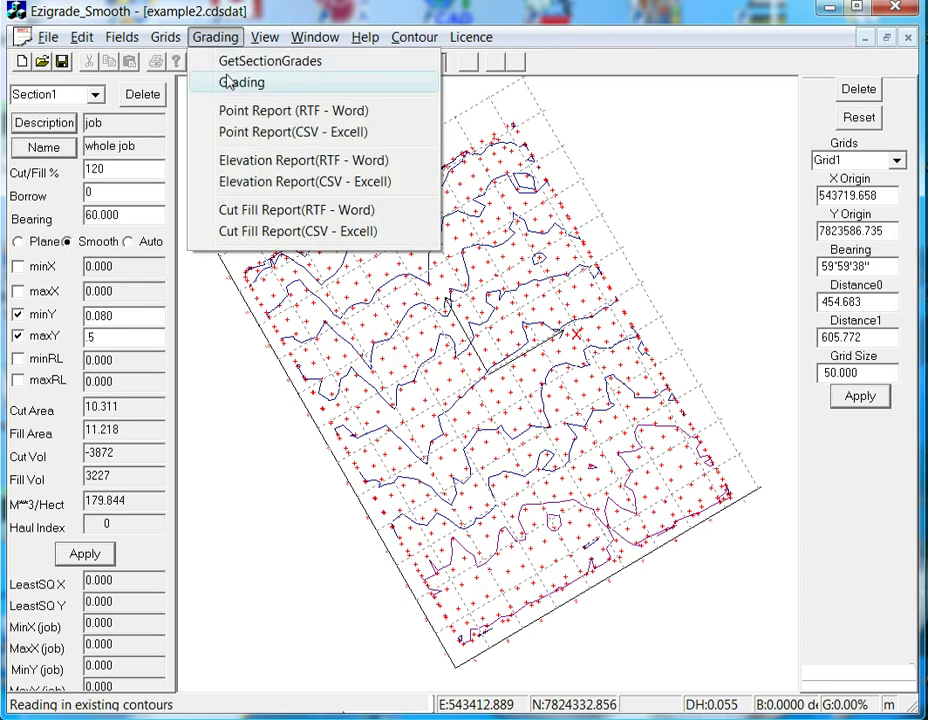
{"action": "left_click", "coordinate": [233, 84]}
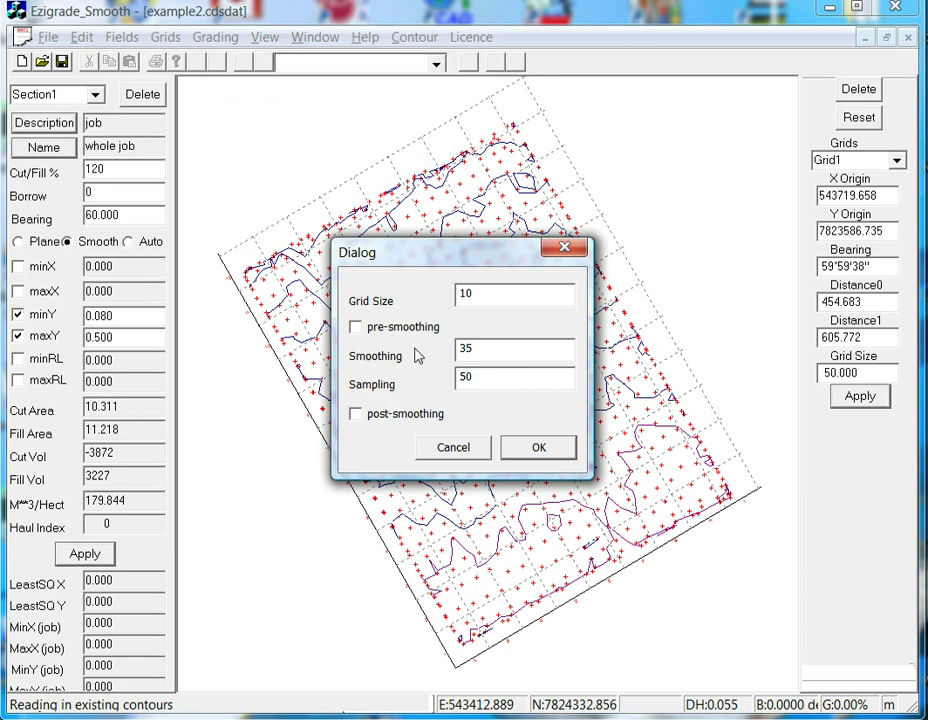
{"action": "left_click", "coordinate": [514, 448]}
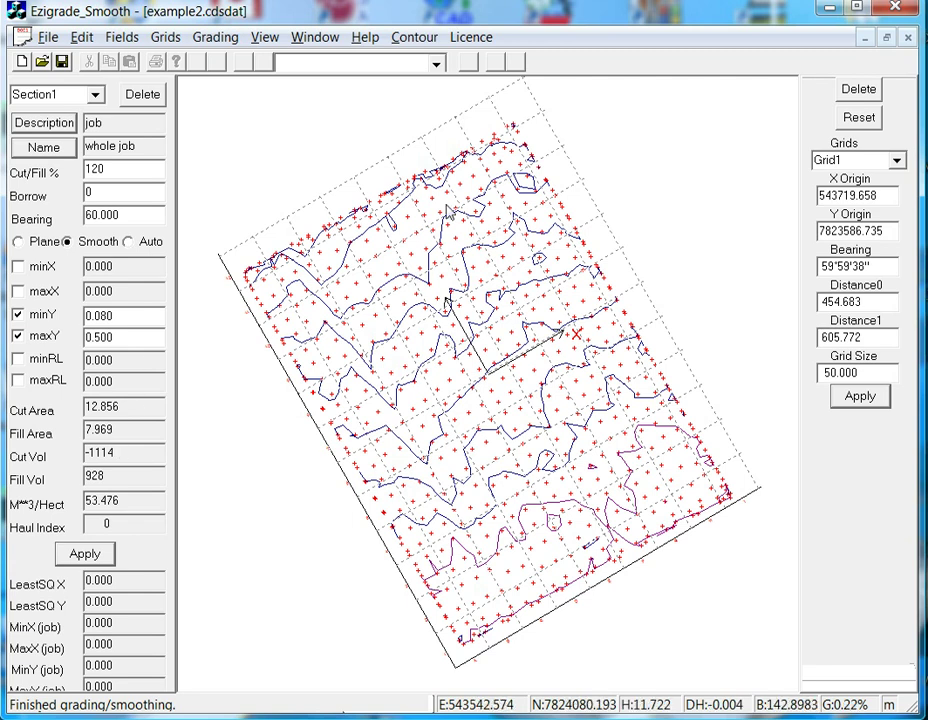
Set the surface parameters to display the design surface Surface2
{"action": "left_click", "coordinate": [423, 40]}
{"action": "left_click", "coordinate": [436, 64]}
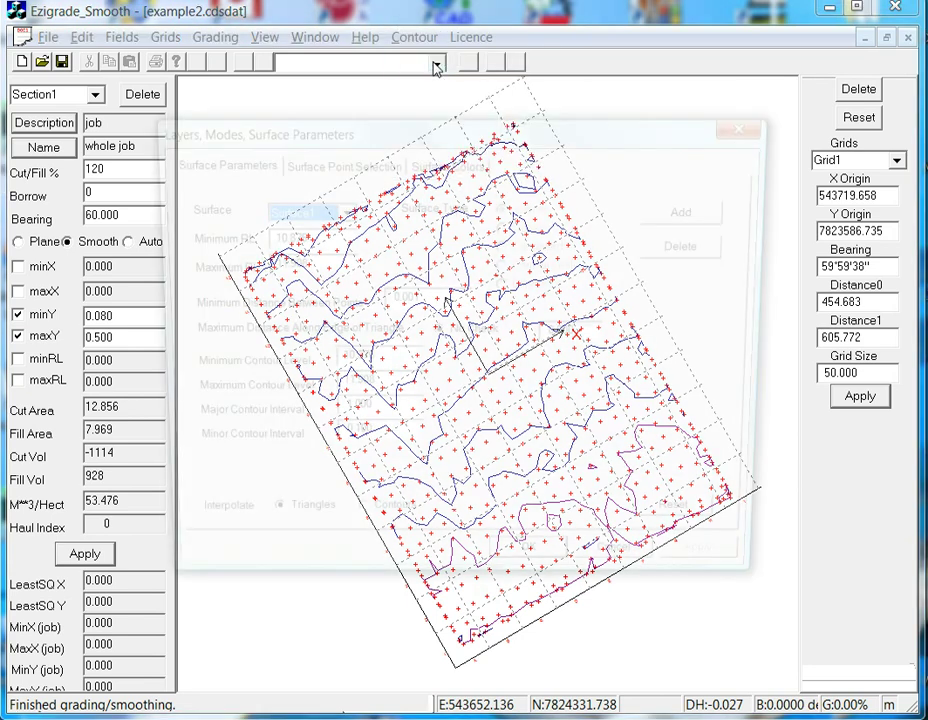
{"action": "left_click", "coordinate": [341, 212]}
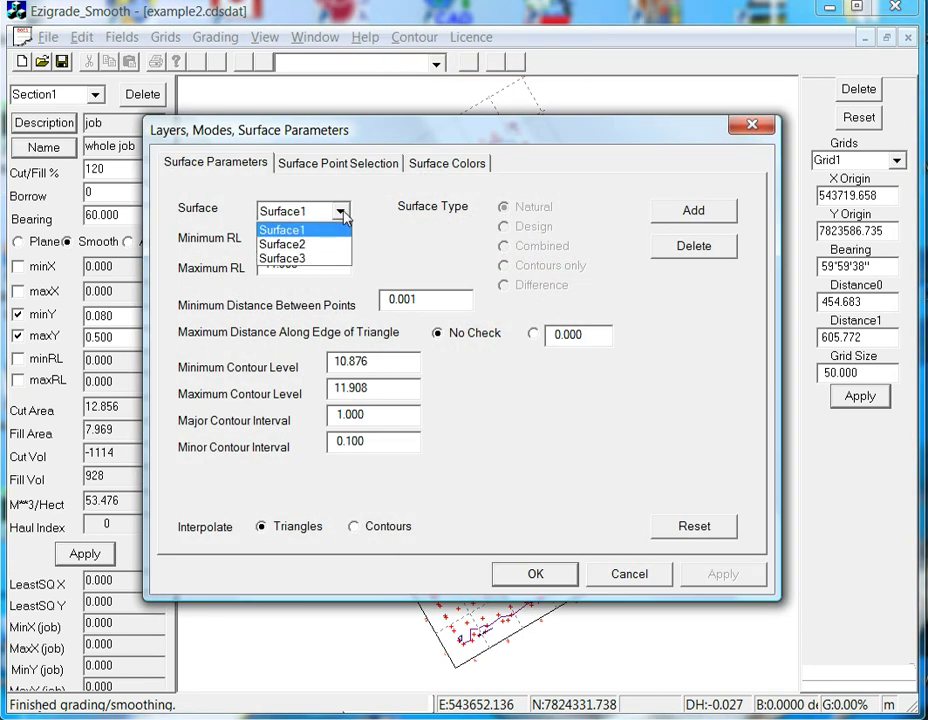
{"action": "left_click", "coordinate": [296, 245]}
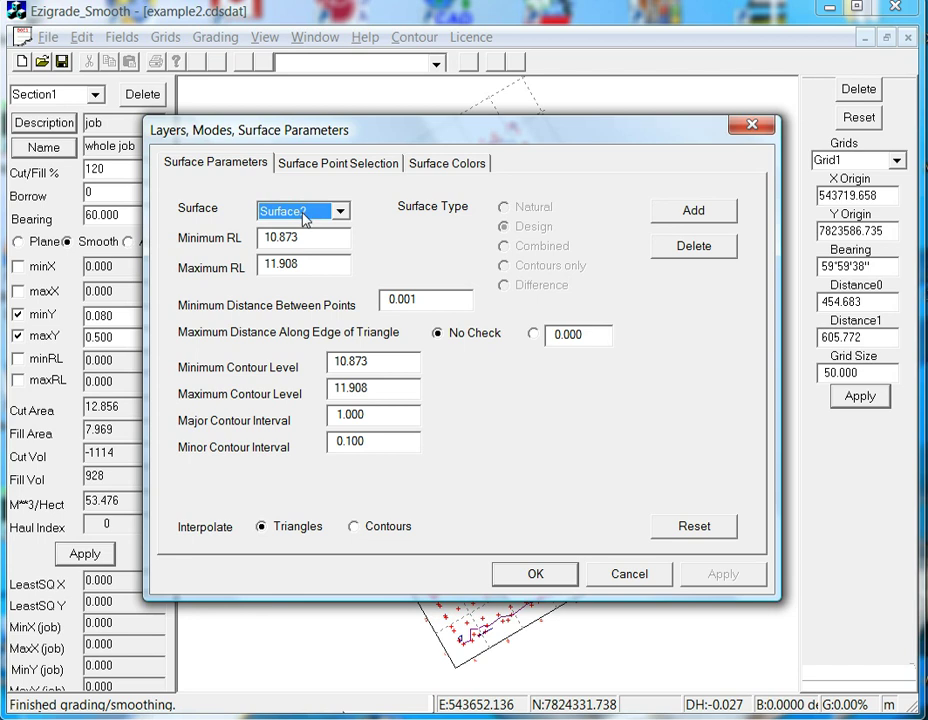
{"action": "left_click", "coordinate": [500, 576]}
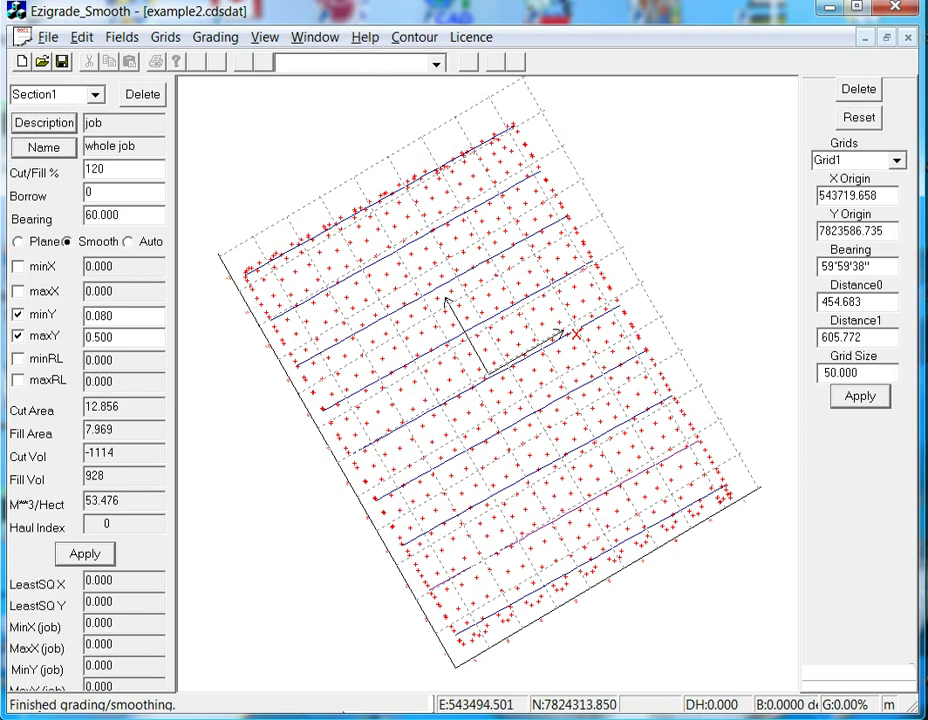
Calculate contours for Surface2 and save them
{"action": "left_click", "coordinate": [414, 37]}
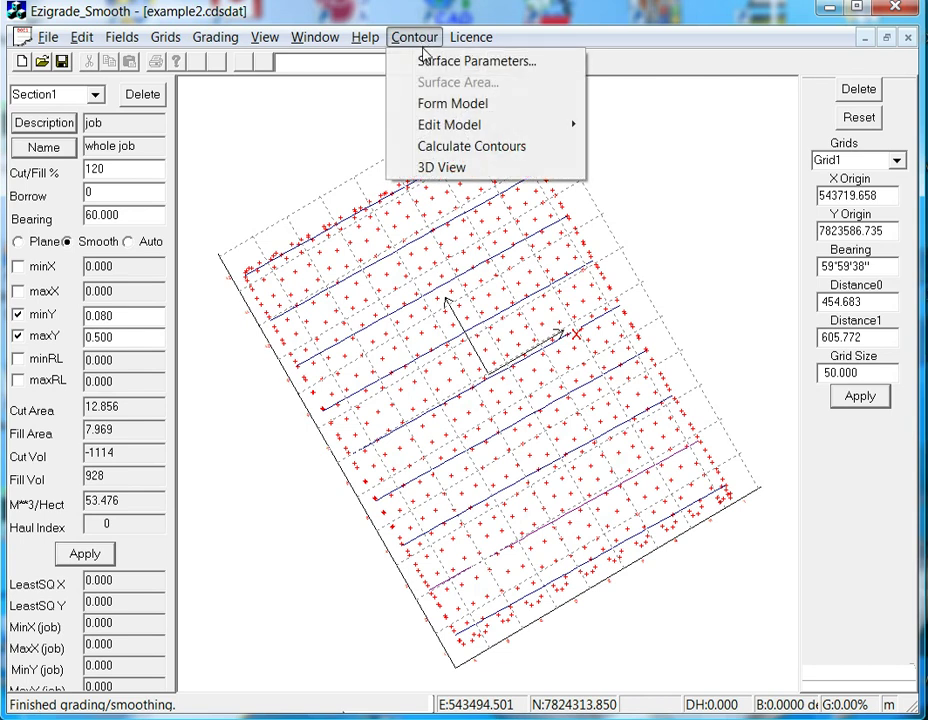
{"action": "left_click", "coordinate": [460, 147]}
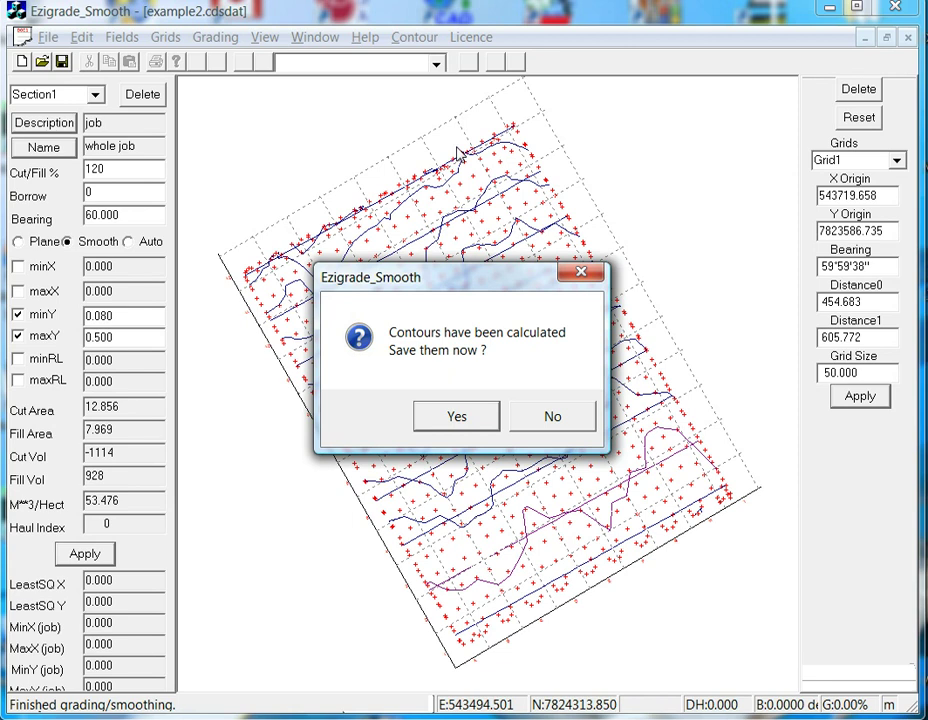
{"action": "left_click", "coordinate": [470, 430]}
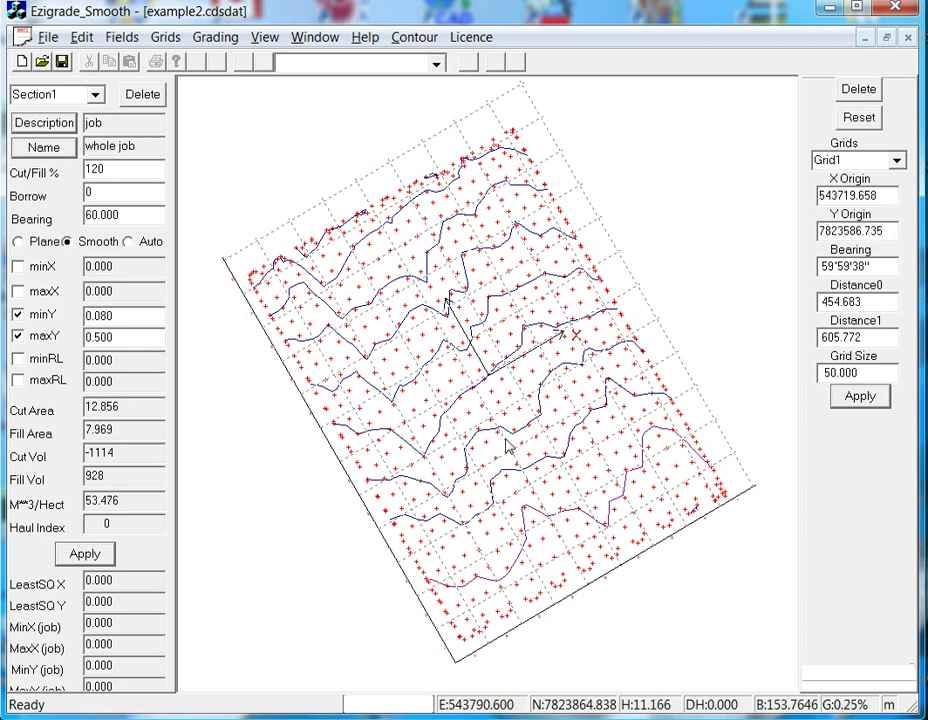
Switch the displayed surface to the natural ground Surface1
{"action": "left_click", "coordinate": [427, 40]}
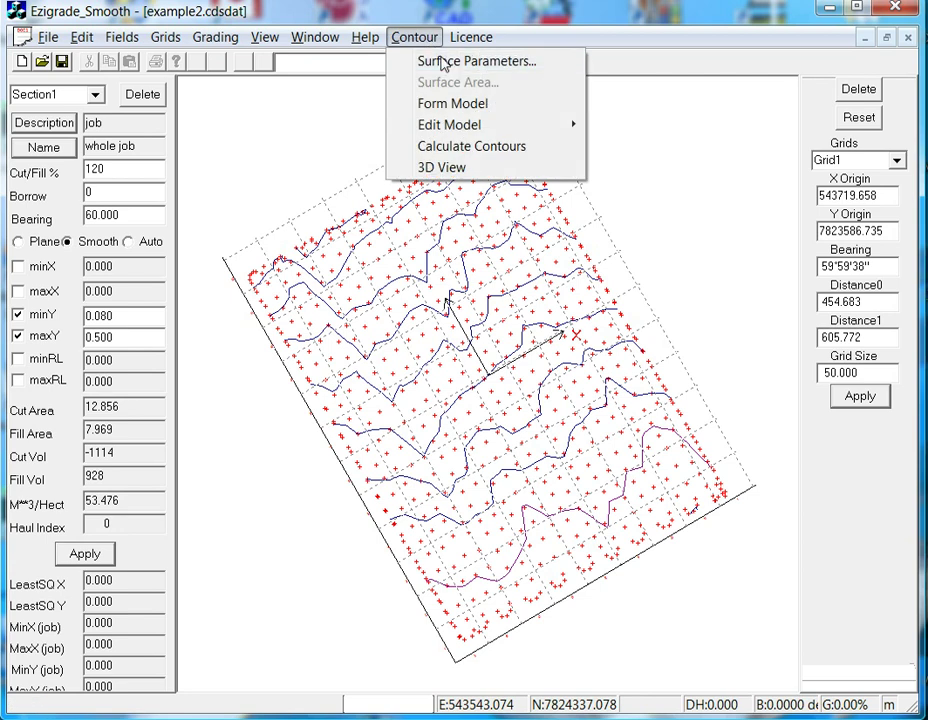
{"action": "left_click", "coordinate": [421, 62]}
{"action": "left_click", "coordinate": [338, 216]}
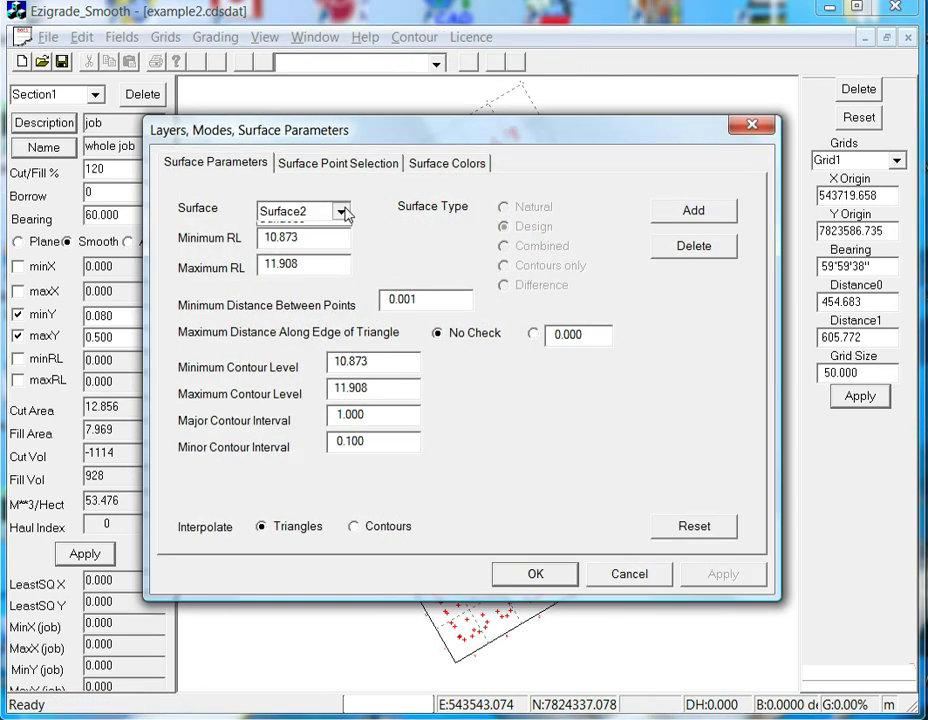
{"action": "left_click", "coordinate": [302, 228]}
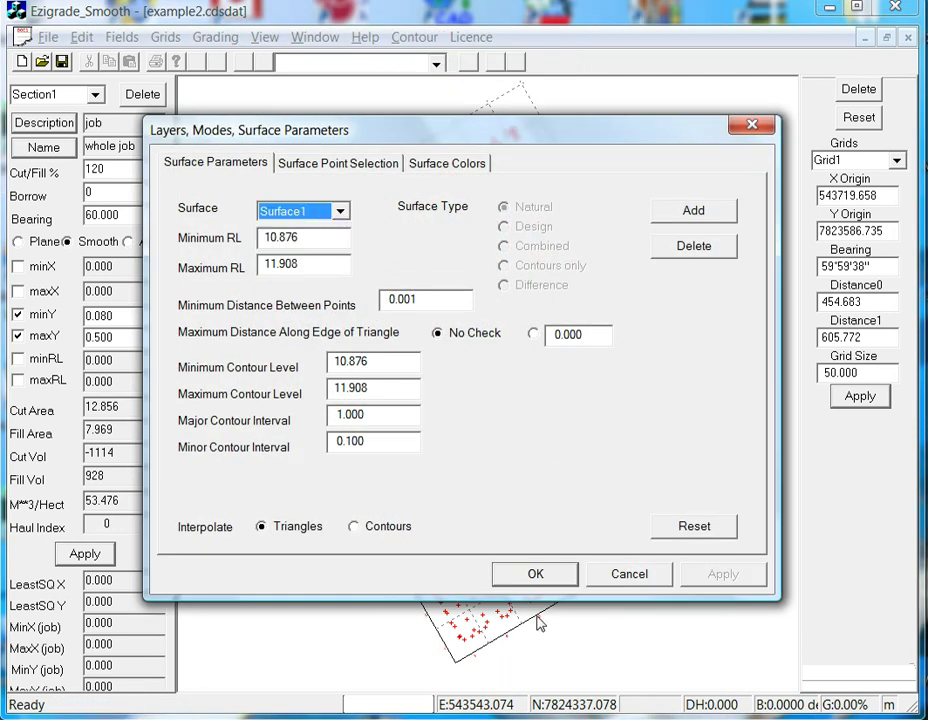
{"action": "left_click", "coordinate": [540, 577]}
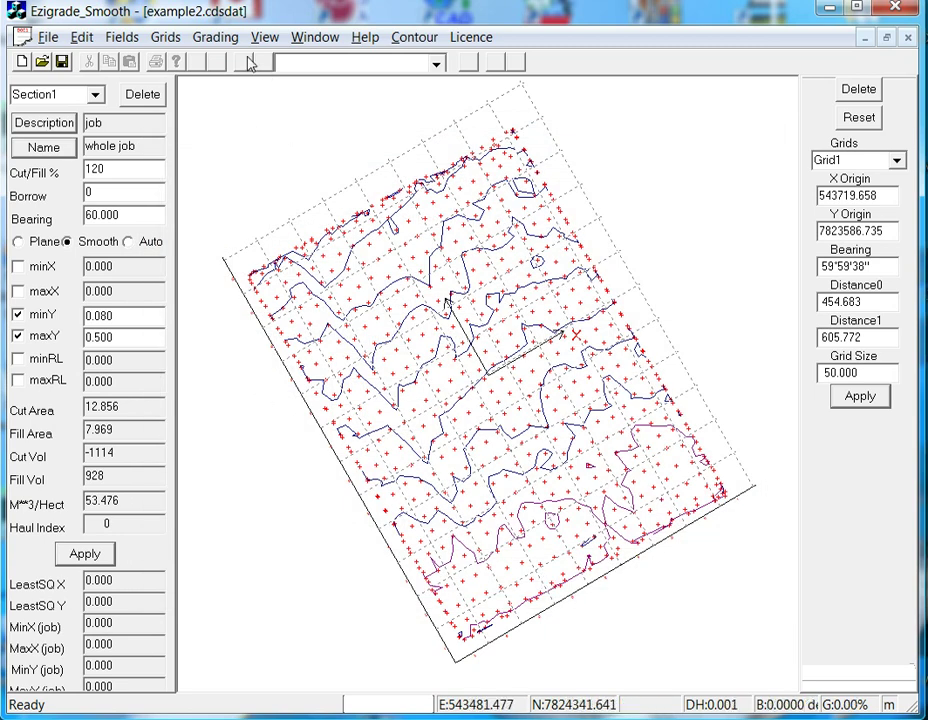
Rerun grading with post-smoothing turned on, giving Cut Vol -1861 and Fill Vol 1551
{"action": "left_click", "coordinate": [214, 37]}
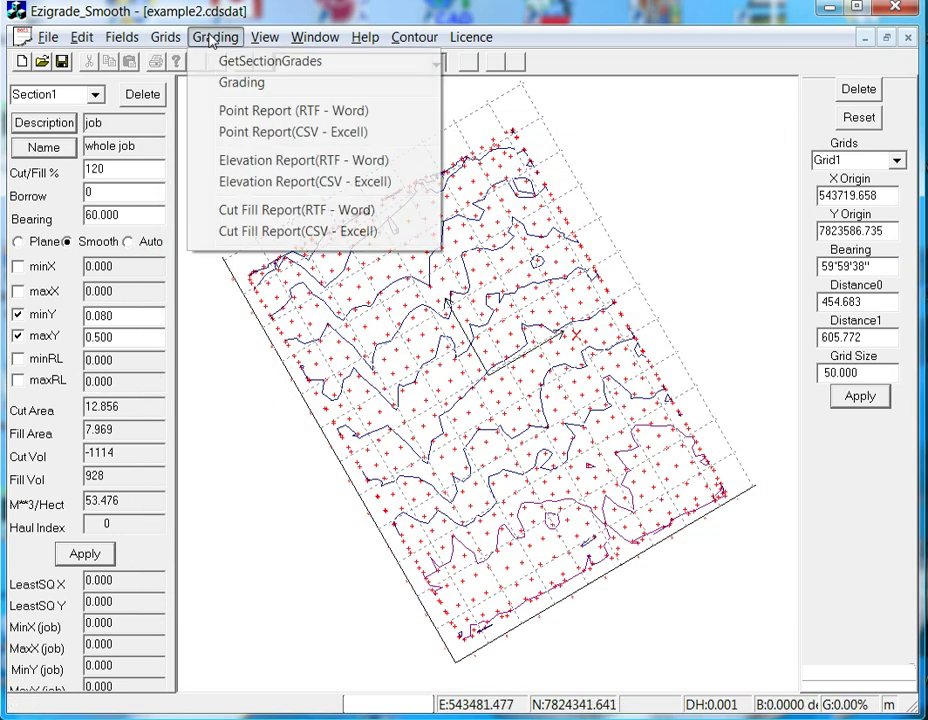
{"action": "left_click", "coordinate": [259, 85]}
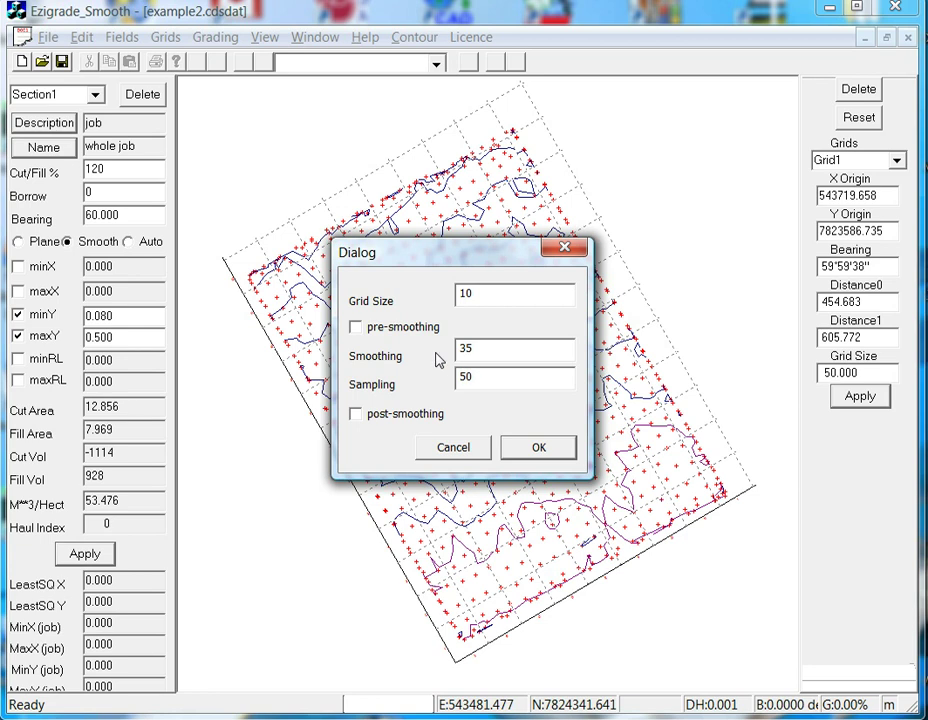
{"action": "left_click", "coordinate": [356, 417]}
{"action": "left_click", "coordinate": [528, 453]}
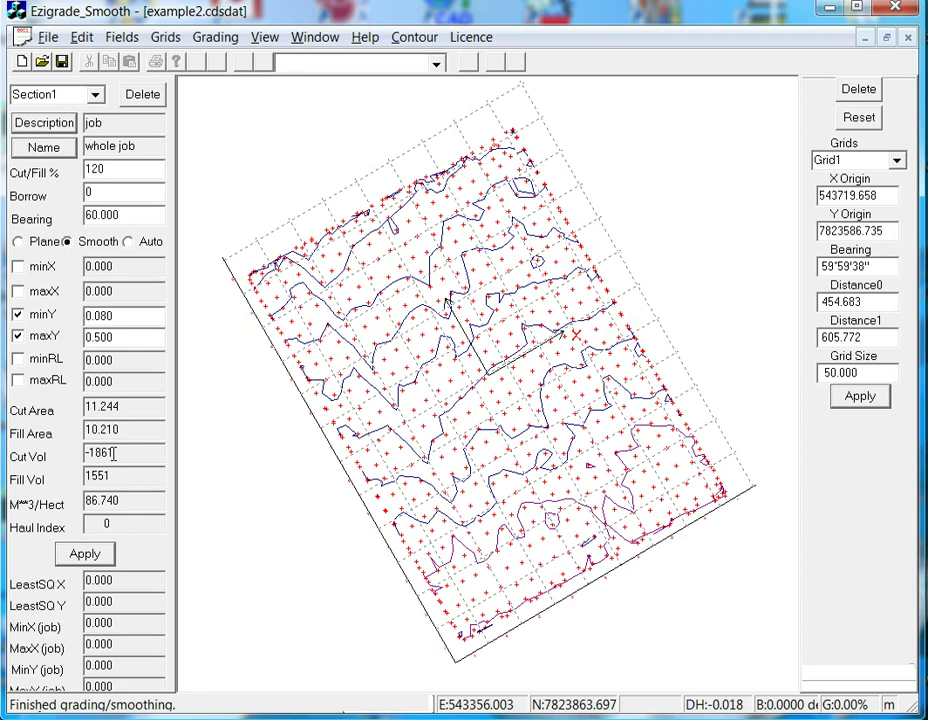
Switch the displayed surface back to the design Surface2
{"action": "left_click", "coordinate": [418, 38]}
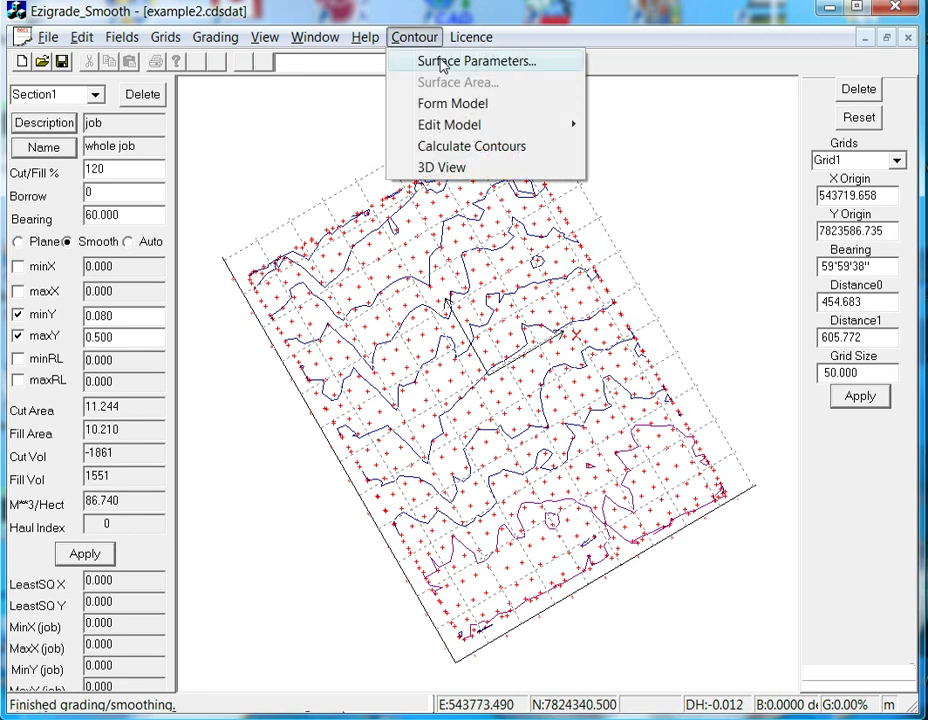
{"action": "left_click", "coordinate": [442, 62]}
{"action": "left_click", "coordinate": [341, 211]}
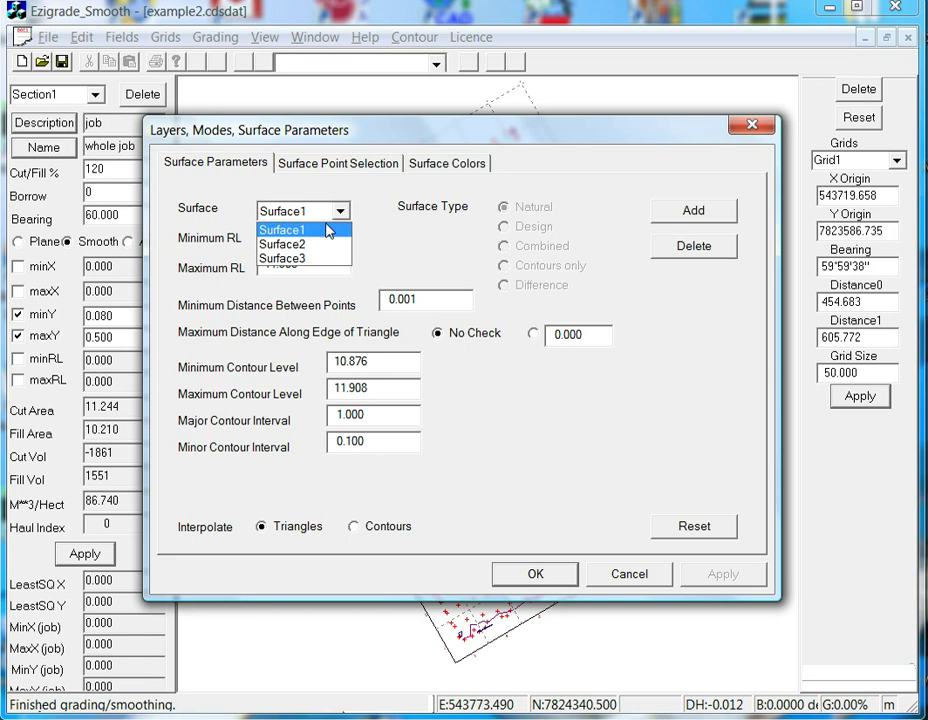
{"action": "left_click", "coordinate": [317, 244]}
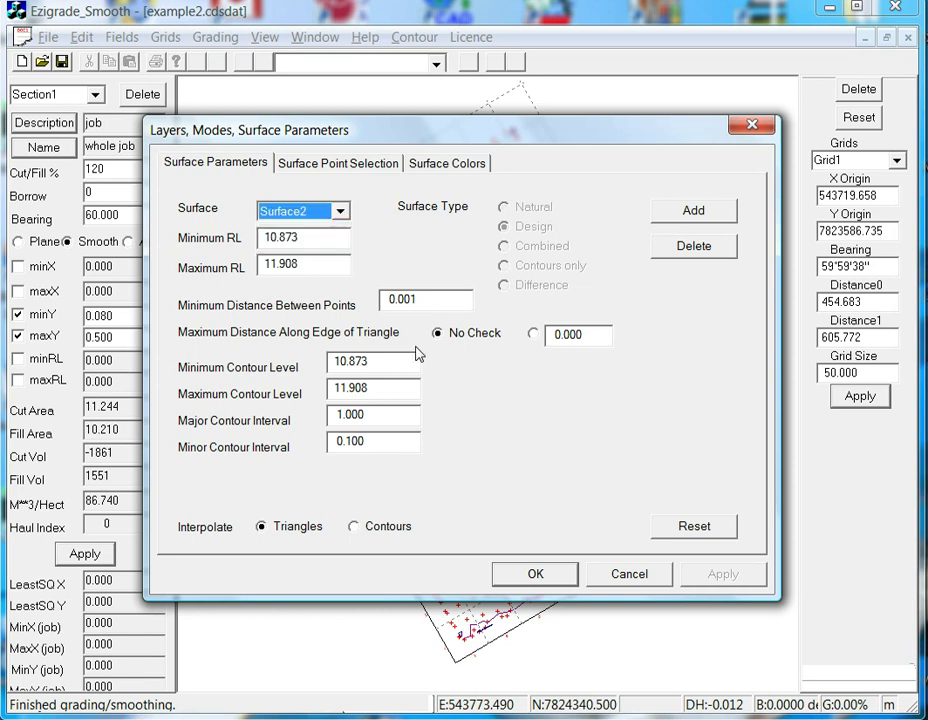
{"action": "left_click", "coordinate": [537, 577]}
Recalculate the Surface2 contours and save them
{"action": "left_click", "coordinate": [424, 39]}
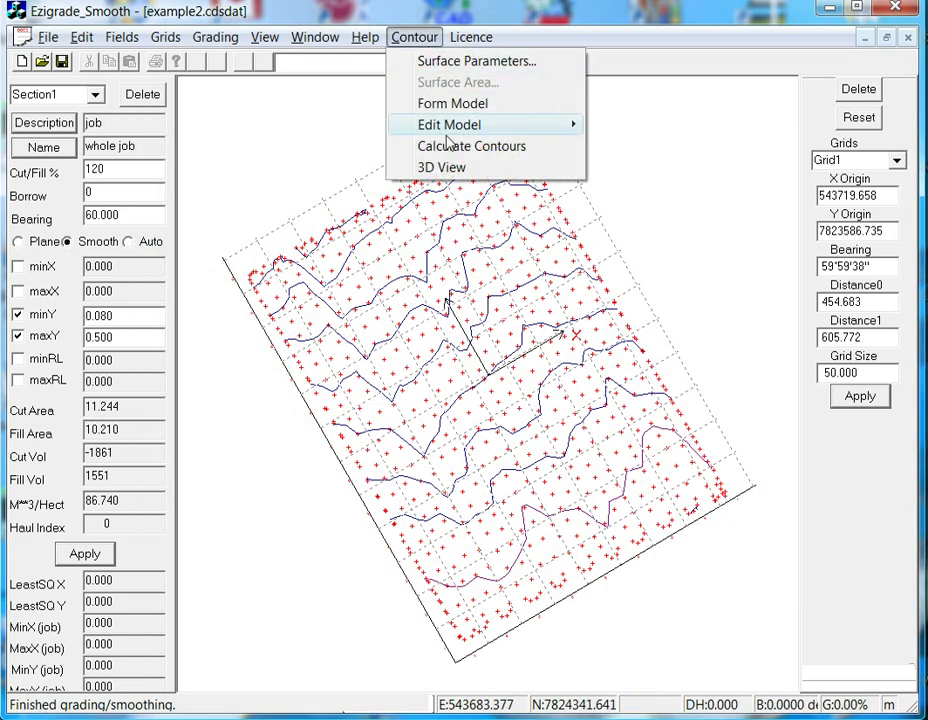
{"action": "left_click", "coordinate": [450, 147]}
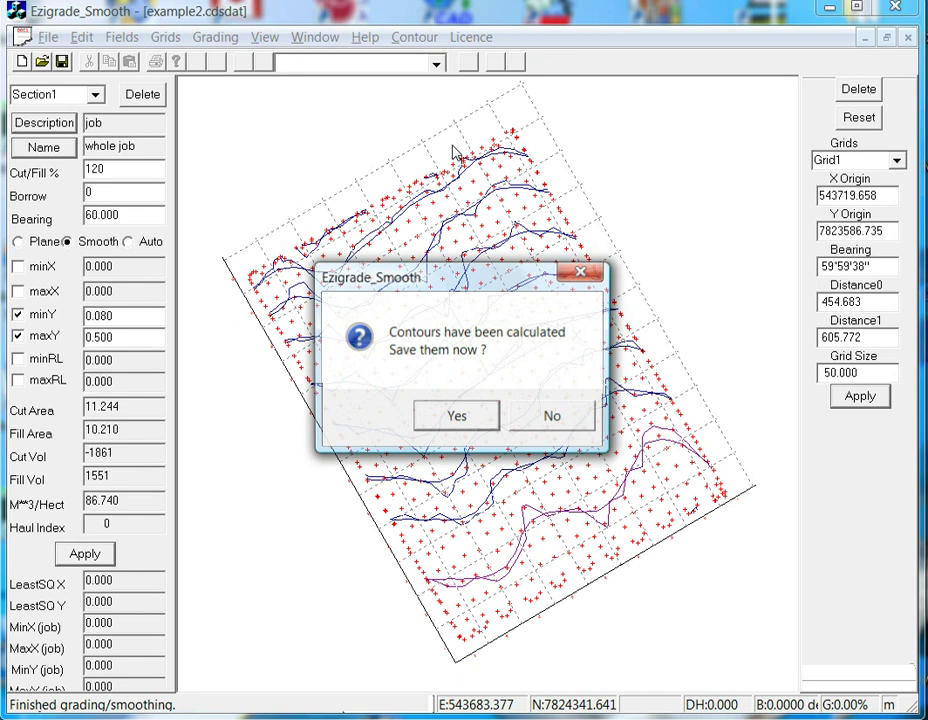
{"action": "left_click", "coordinate": [456, 418]}
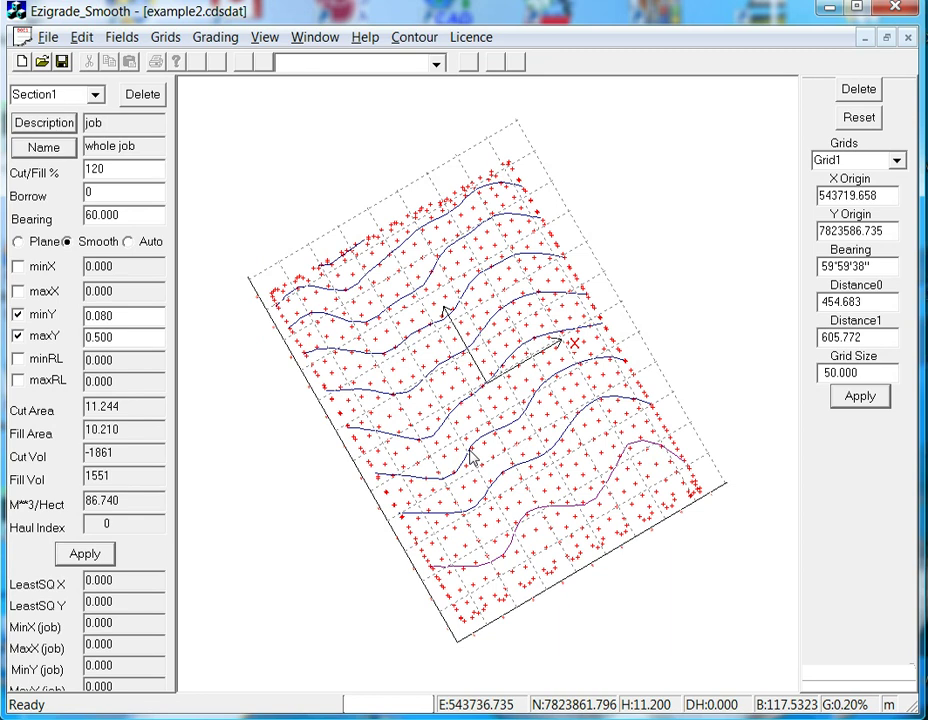
Select Surface3 in the surface parameters to show the cut/fill colour map and legend
{"action": "left_click", "coordinate": [420, 42]}
{"action": "left_click", "coordinate": [460, 63]}
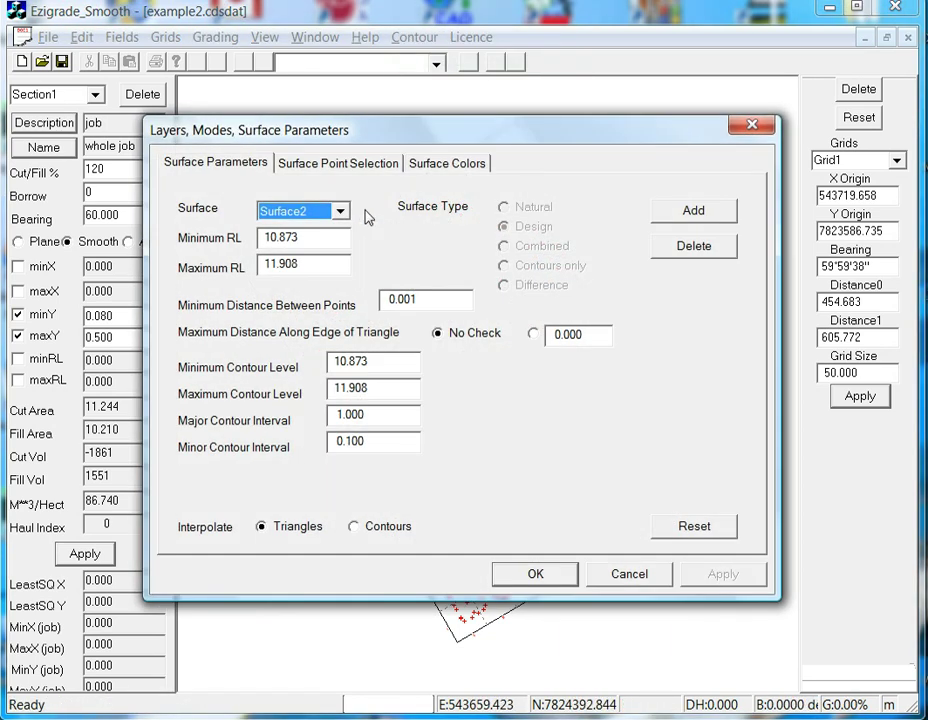
{"action": "left_click", "coordinate": [340, 211]}
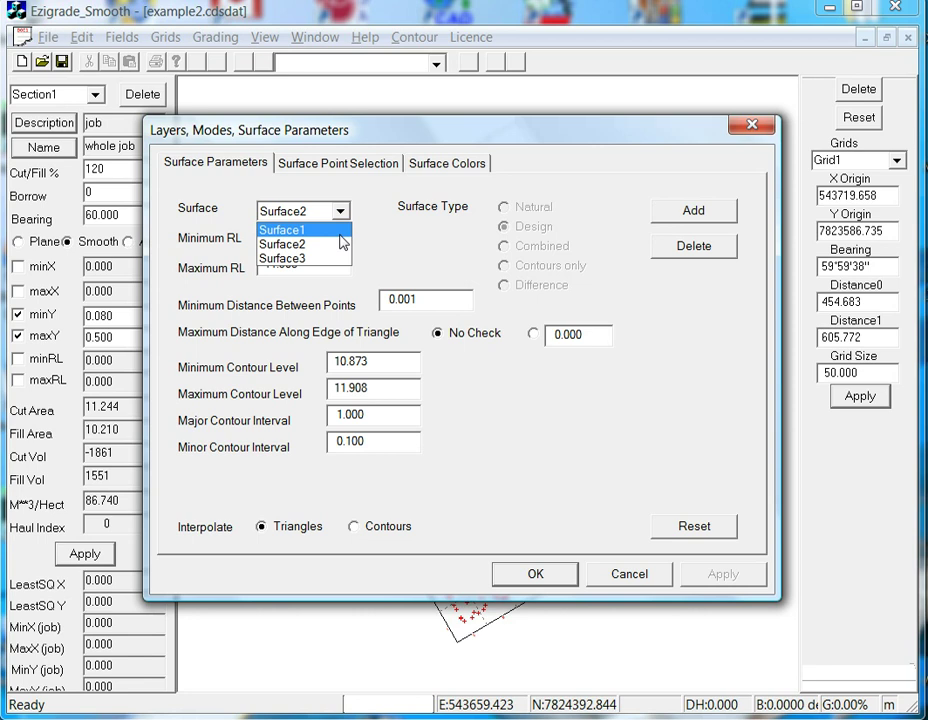
{"action": "left_click", "coordinate": [334, 259]}
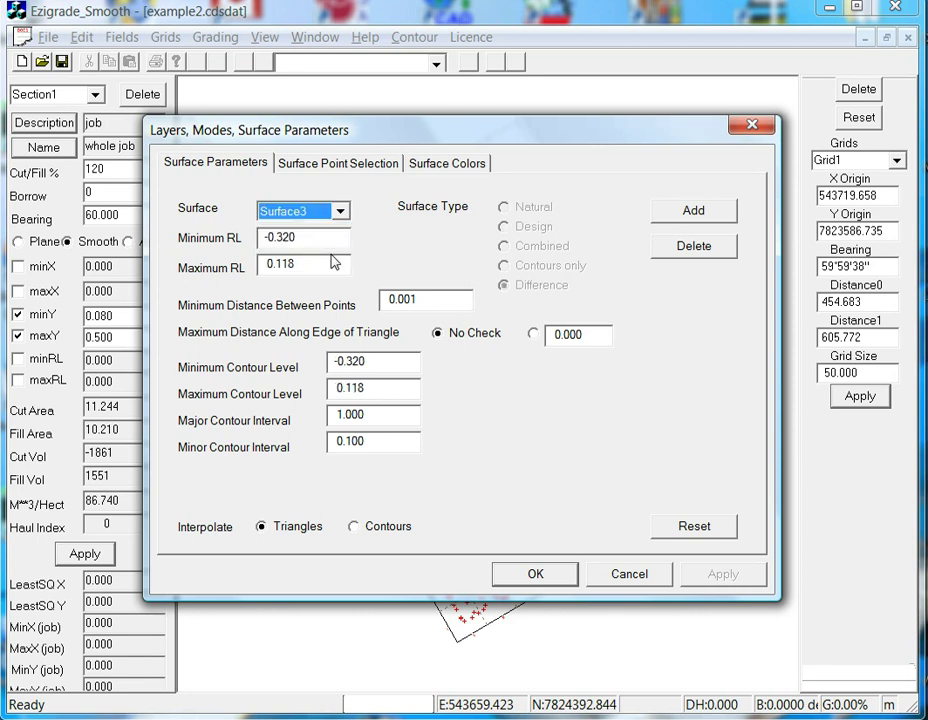
{"action": "left_click", "coordinate": [540, 575]}
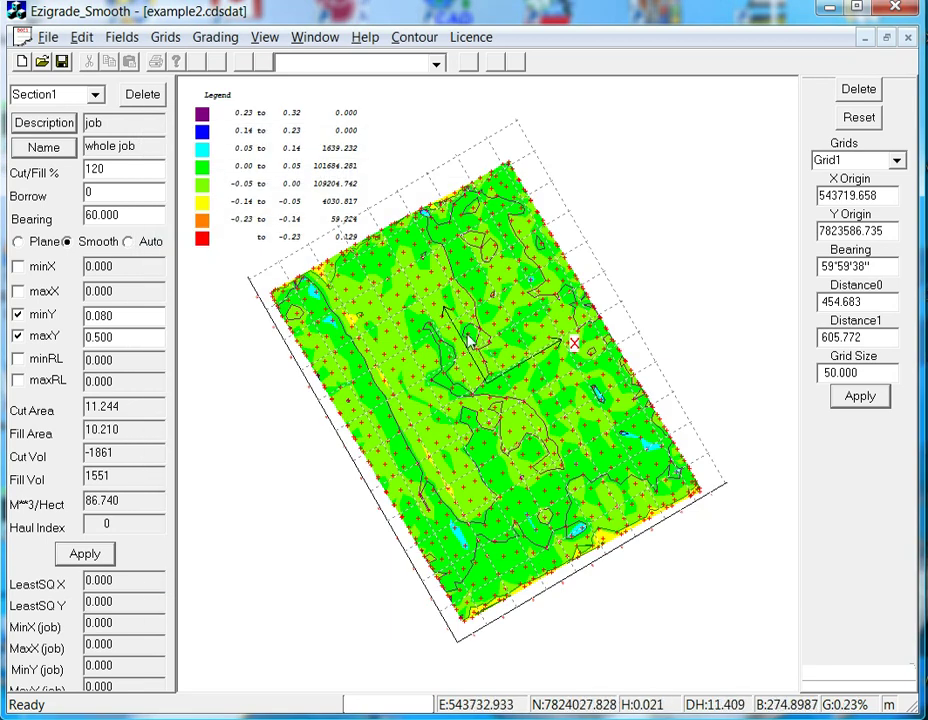